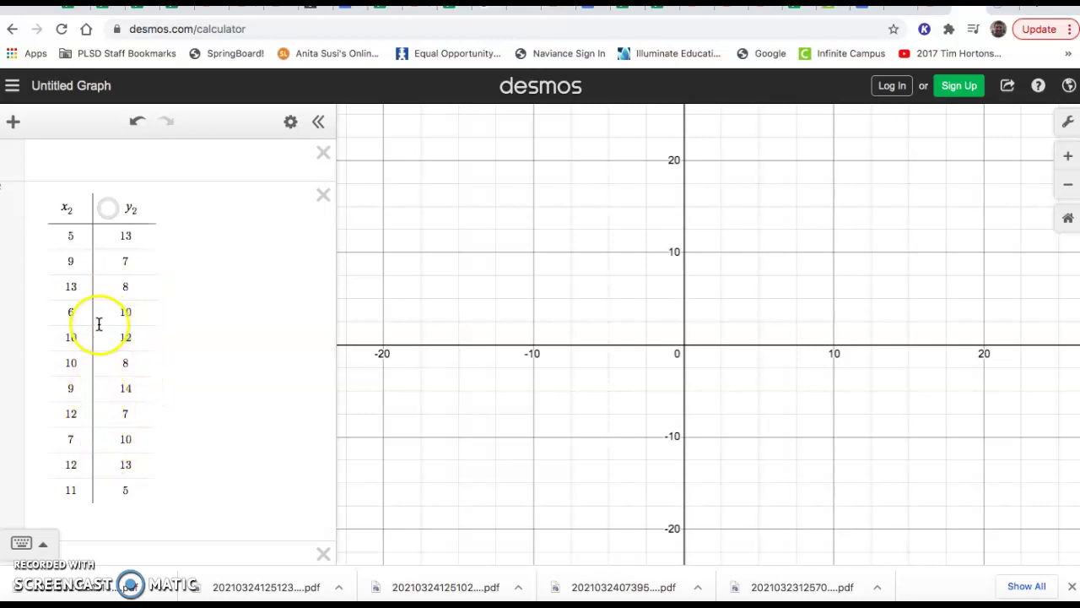
# Add a new empty x1/y1 table above the x2/y2 table.
pyautogui.click(164, 153)
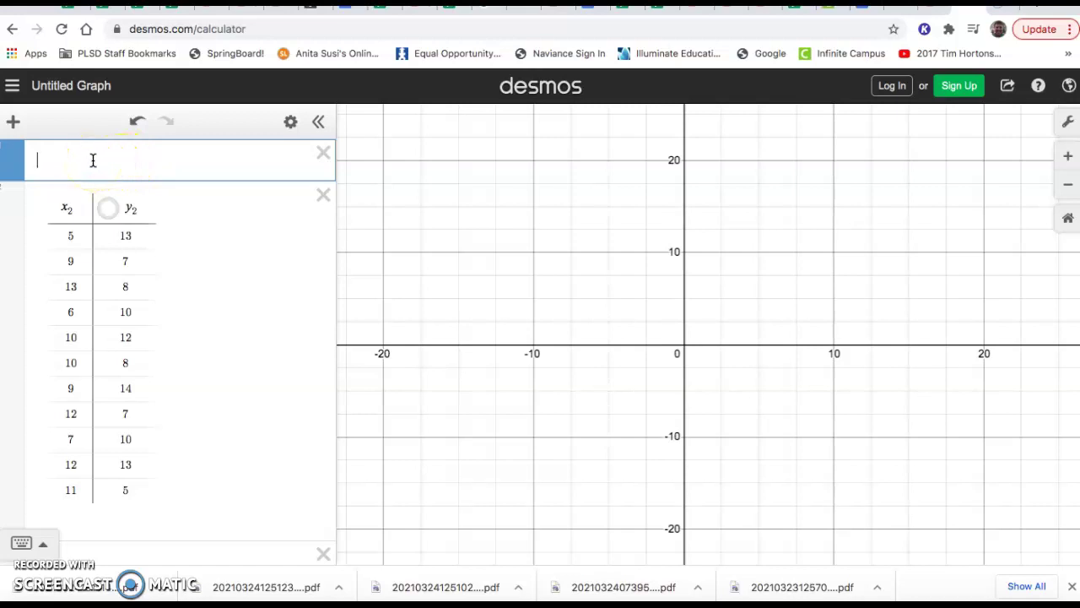
pyautogui.click(14, 123)
pyautogui.click(36, 229)
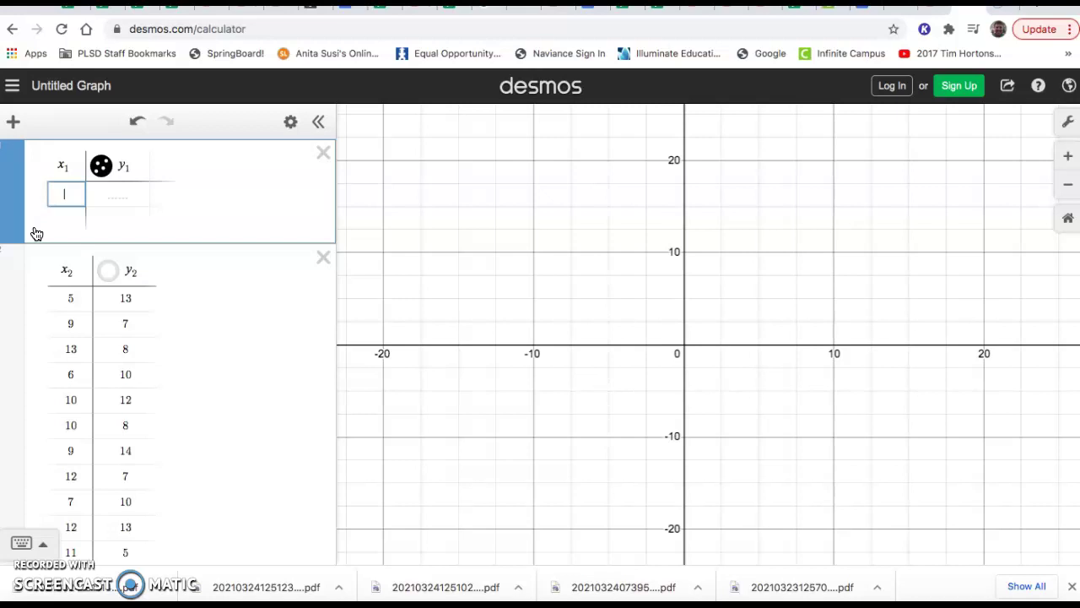
pyautogui.click(43, 200)
pyautogui.moveTo(76, 337); pyautogui.dragTo(66, 254)
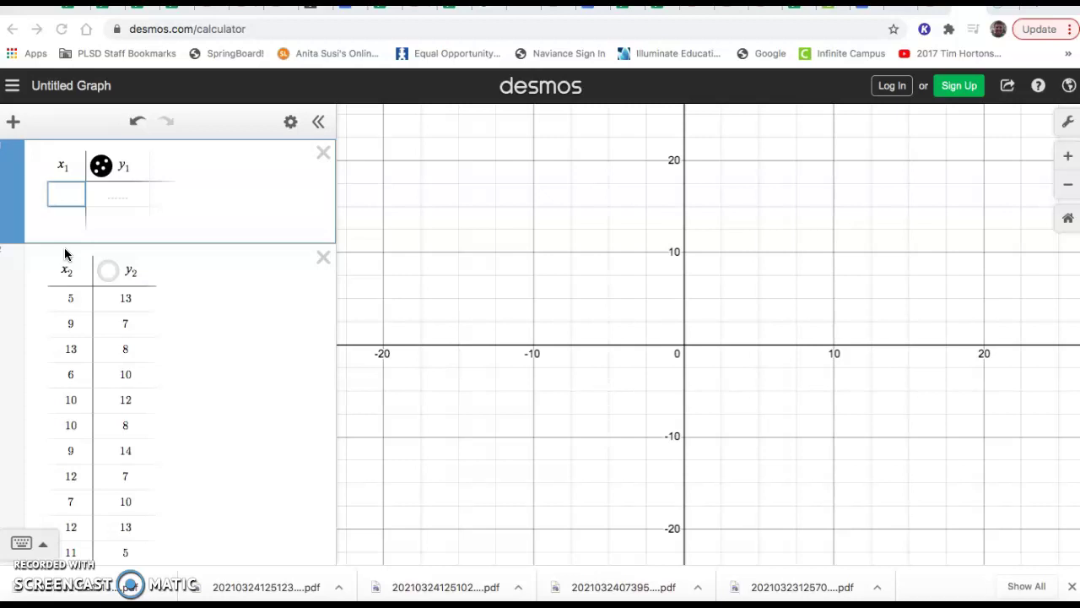
pyautogui.moveTo(62, 233); pyautogui.dragTo(65, 209)
pyautogui.click(65, 192)
# Enter 20, 52 and 80, 84 as the first rows, then paste the remaining seven pairs.
pyautogui.write('20')
pyautogui.click(110, 196)
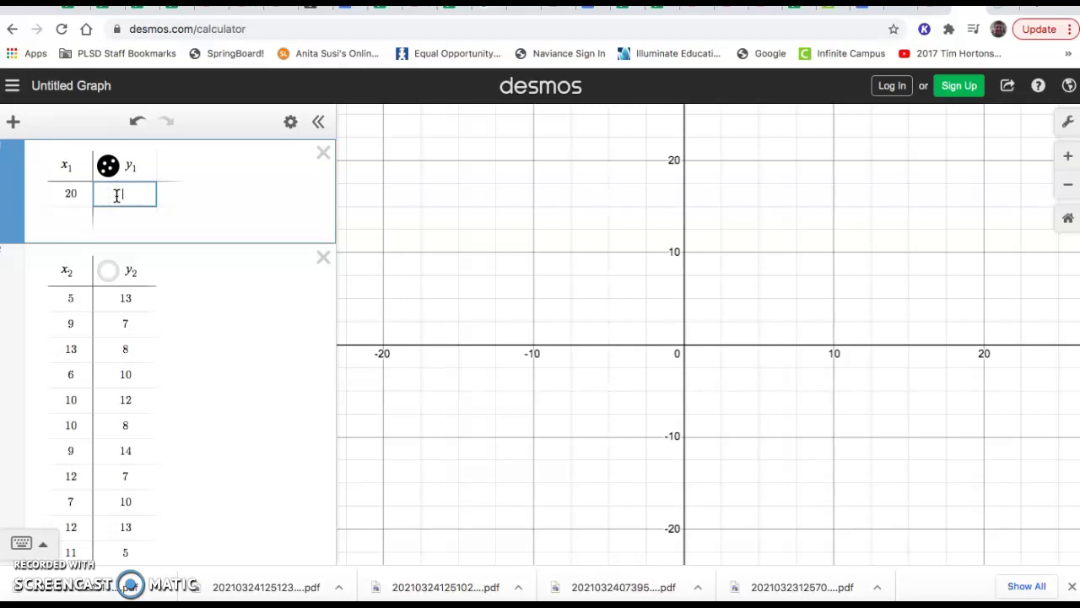
pyautogui.write('52')
pyautogui.click(77, 217)
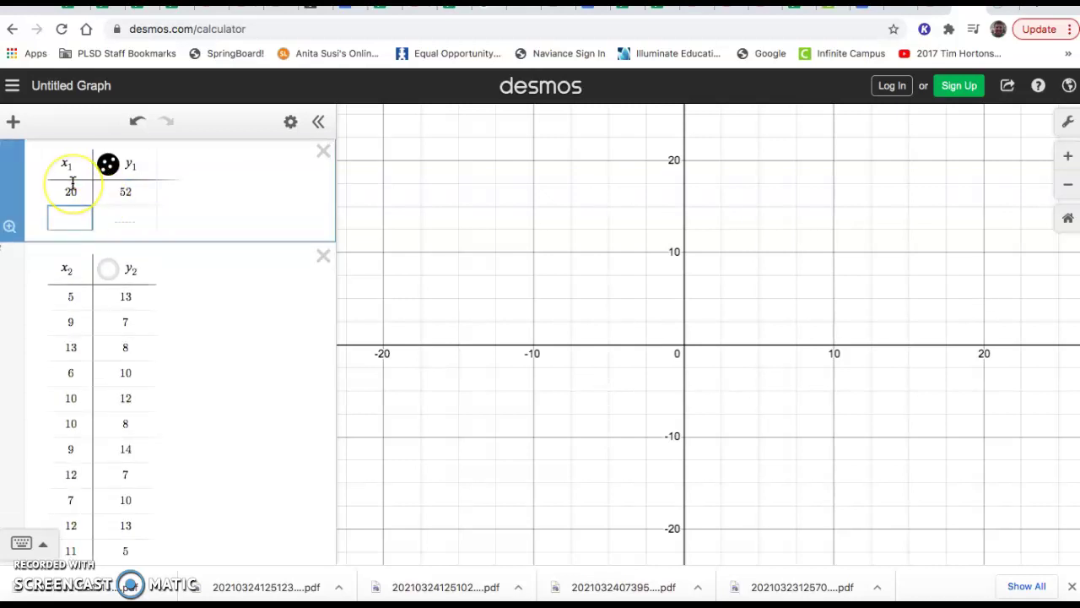
pyautogui.write('80')
pyautogui.click(119, 221)
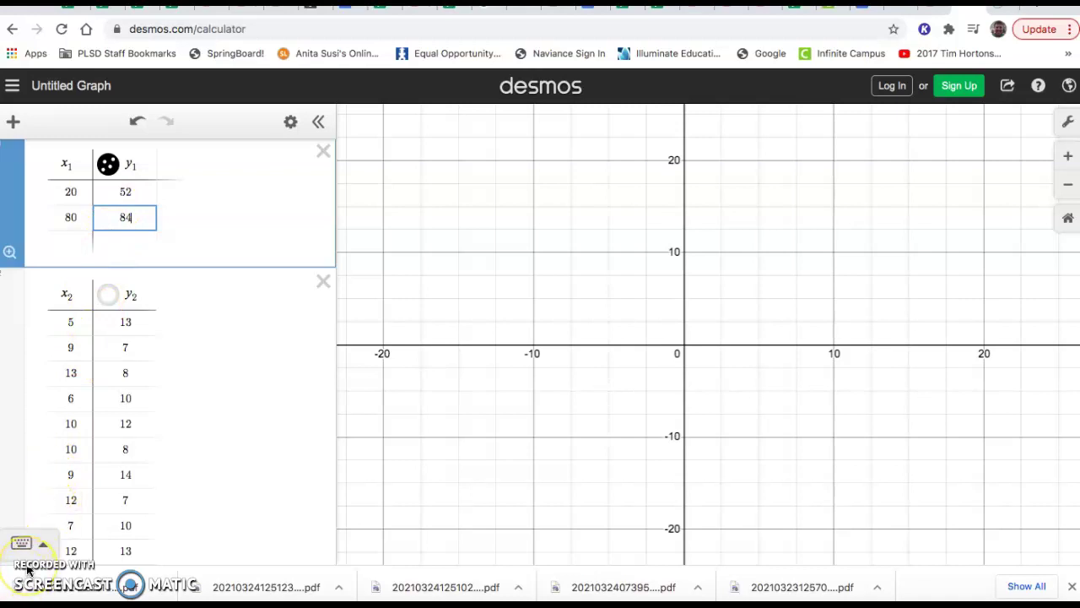
pyautogui.hotkey('ctrl', 'v')
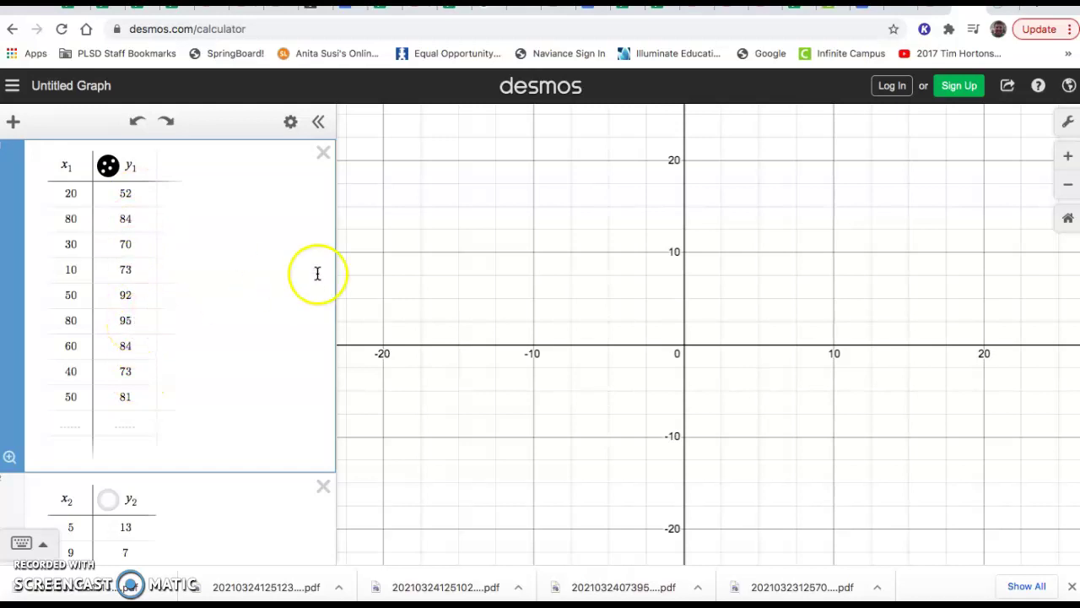
# Set both the X-Axis and Y-Axis ranges to 0 through 100 in Graph Settings.
pyautogui.click(1069, 123)
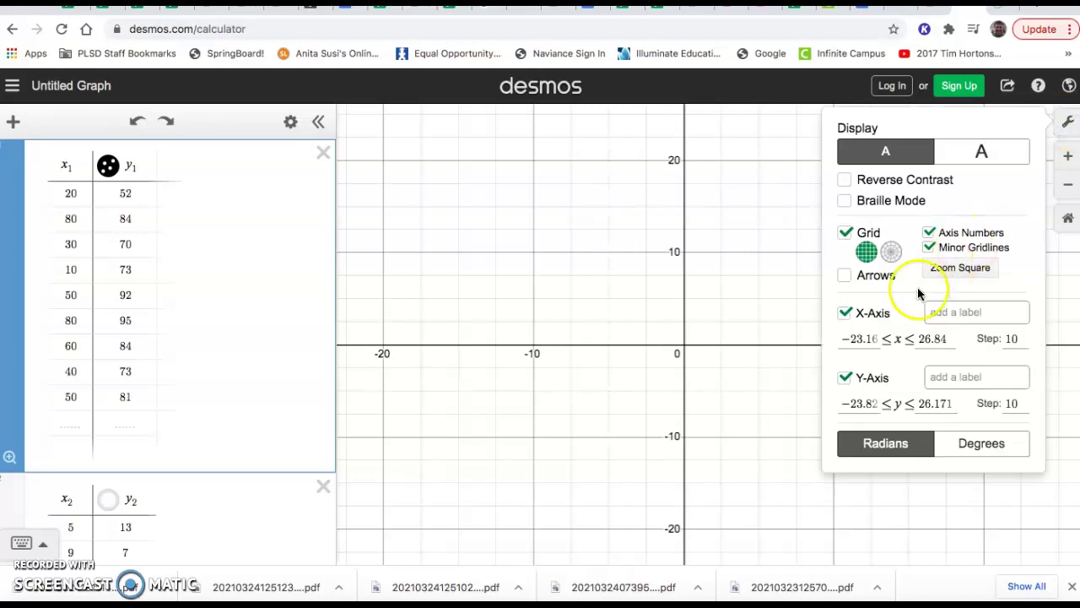
pyautogui.moveTo(880, 338); pyautogui.dragTo(826, 339)
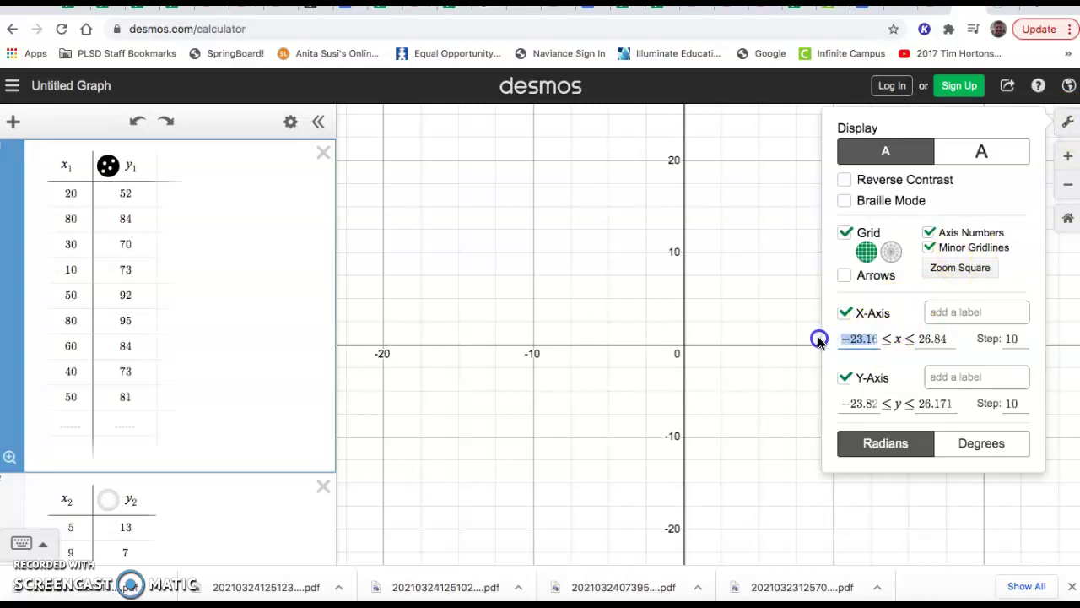
pyautogui.write('0')
pyautogui.moveTo(935, 335); pyautogui.dragTo(815, 315)
pyautogui.write('100')
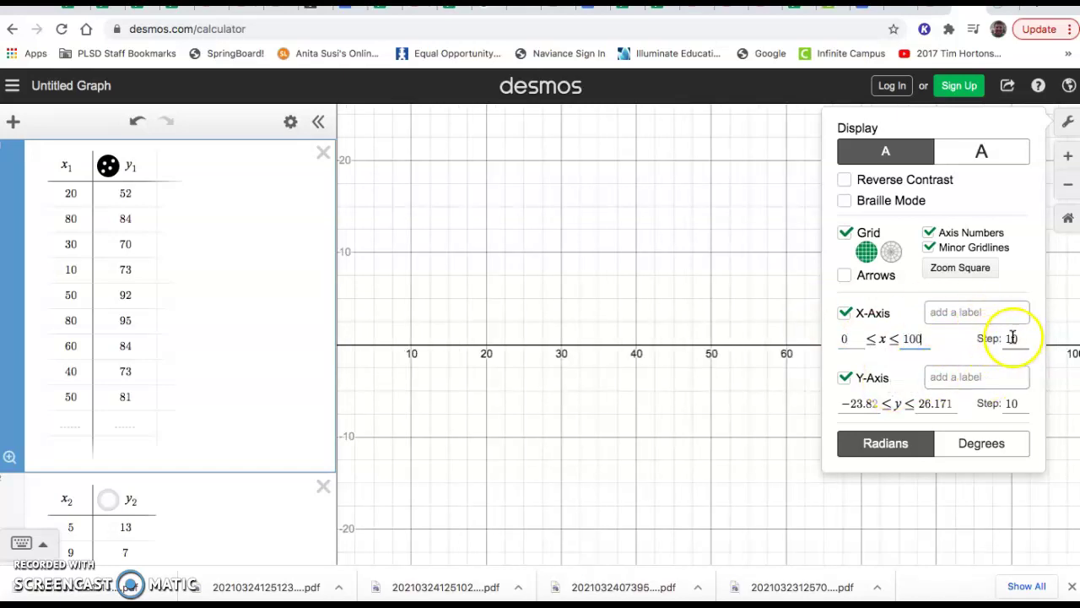
pyautogui.moveTo(878, 404); pyautogui.dragTo(841, 403)
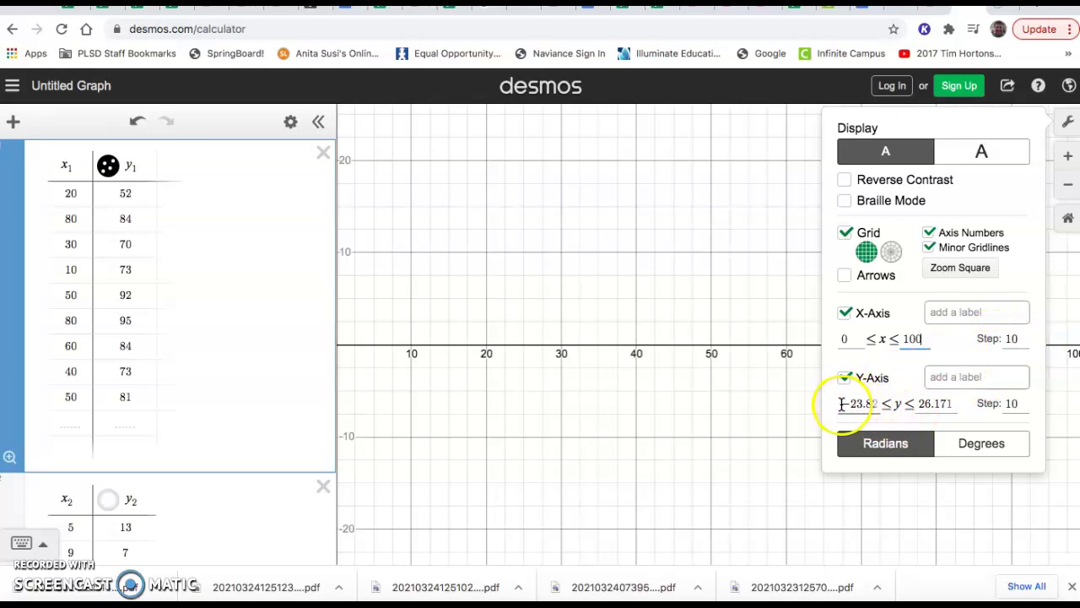
pyautogui.write('0')
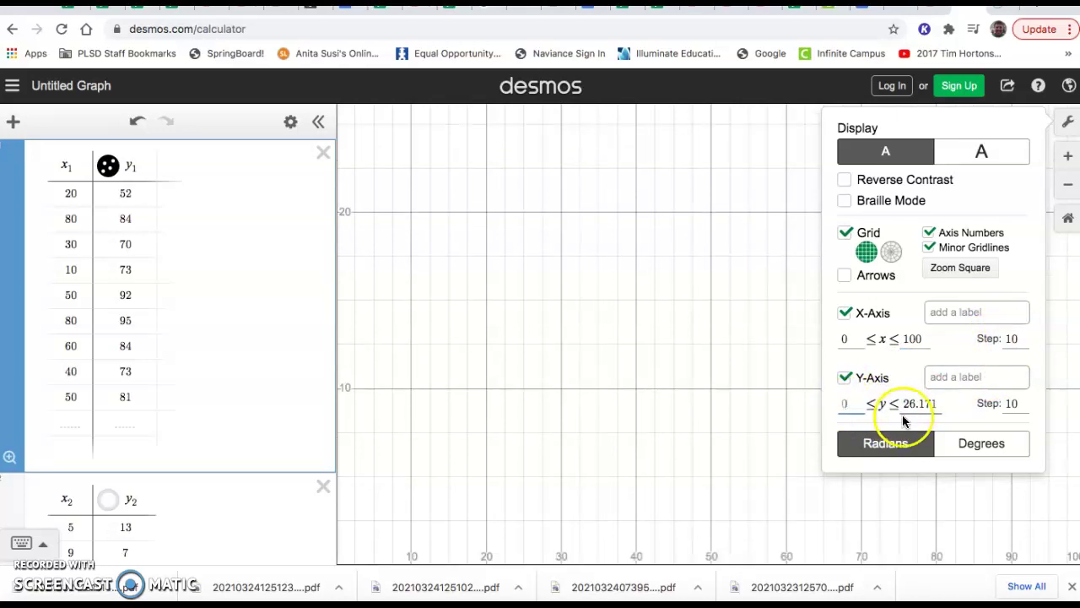
pyautogui.moveTo(936, 403); pyautogui.dragTo(890, 397)
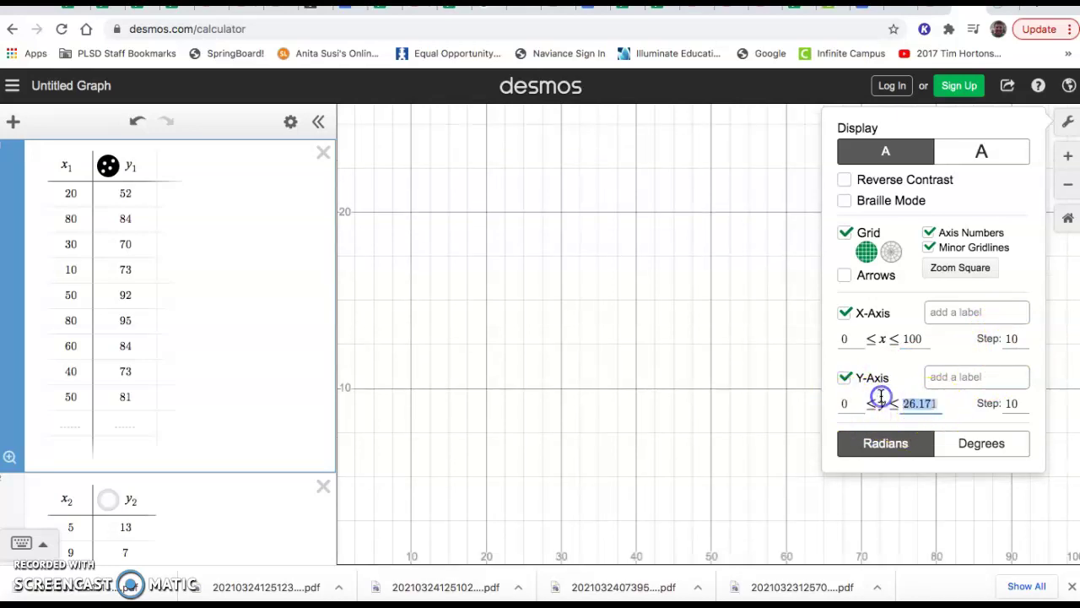
pyautogui.write('100')
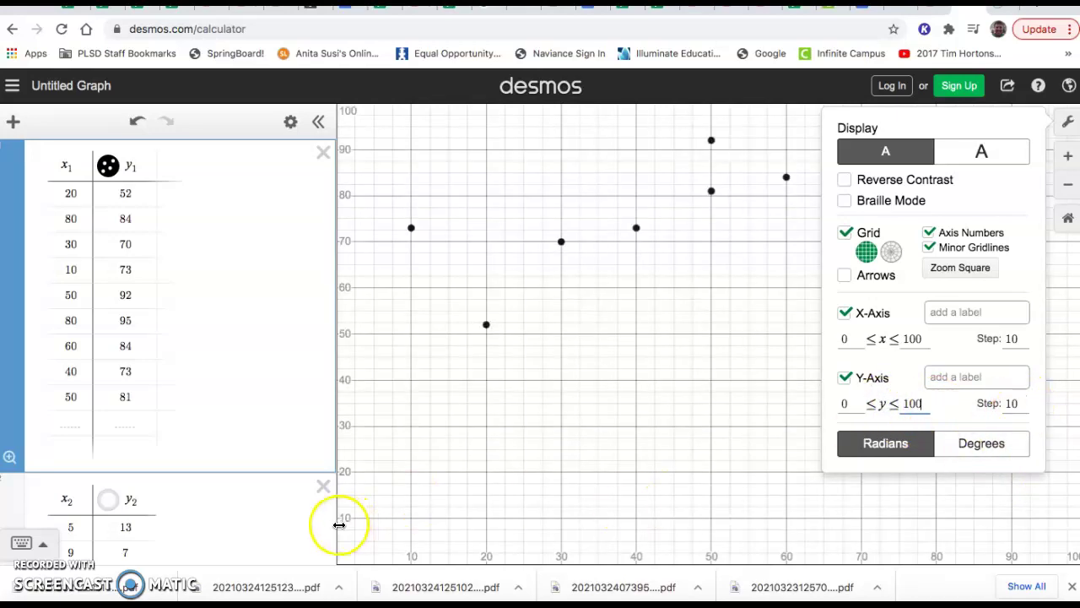
pyautogui.click(698, 395)
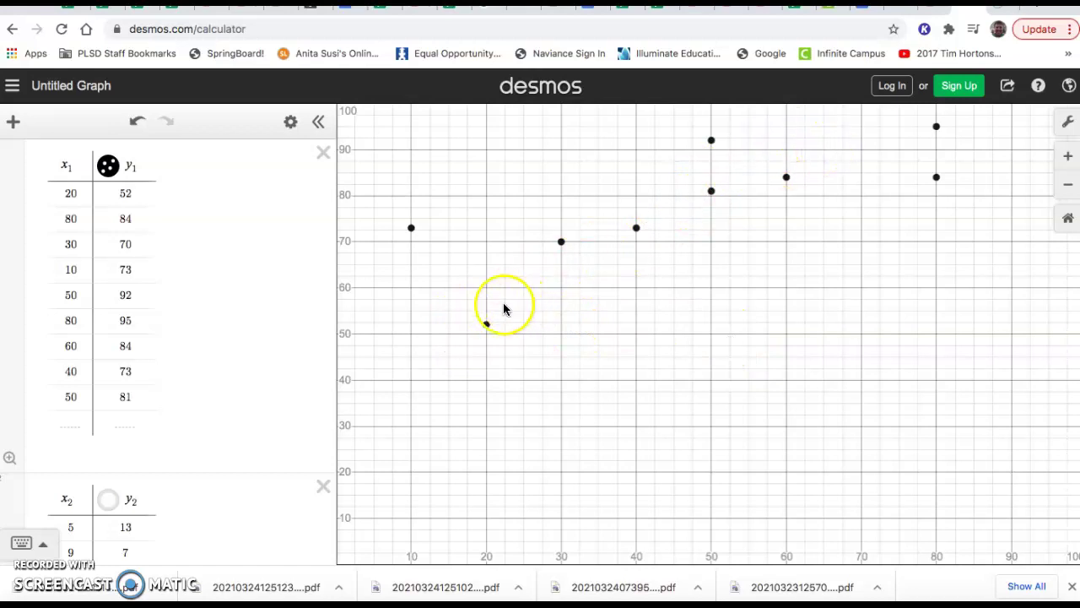
# Pan and zoom the graph to frame all nine scatter points.
pyautogui.moveTo(632, 348); pyautogui.dragTo(627, 391)
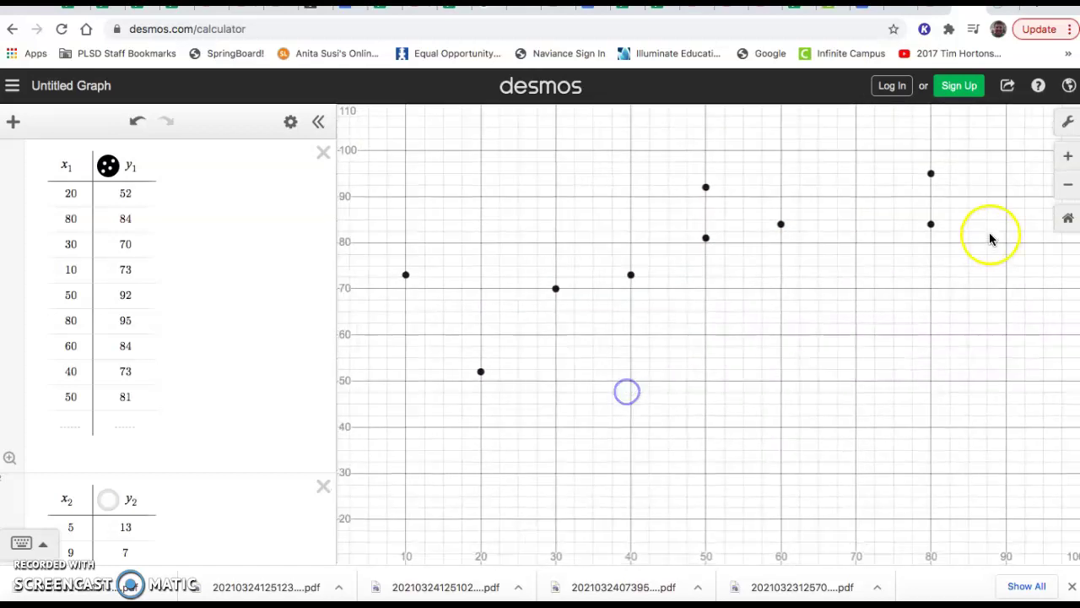
pyautogui.click(1068, 185)
pyautogui.moveTo(925, 229); pyautogui.dragTo(877, 246)
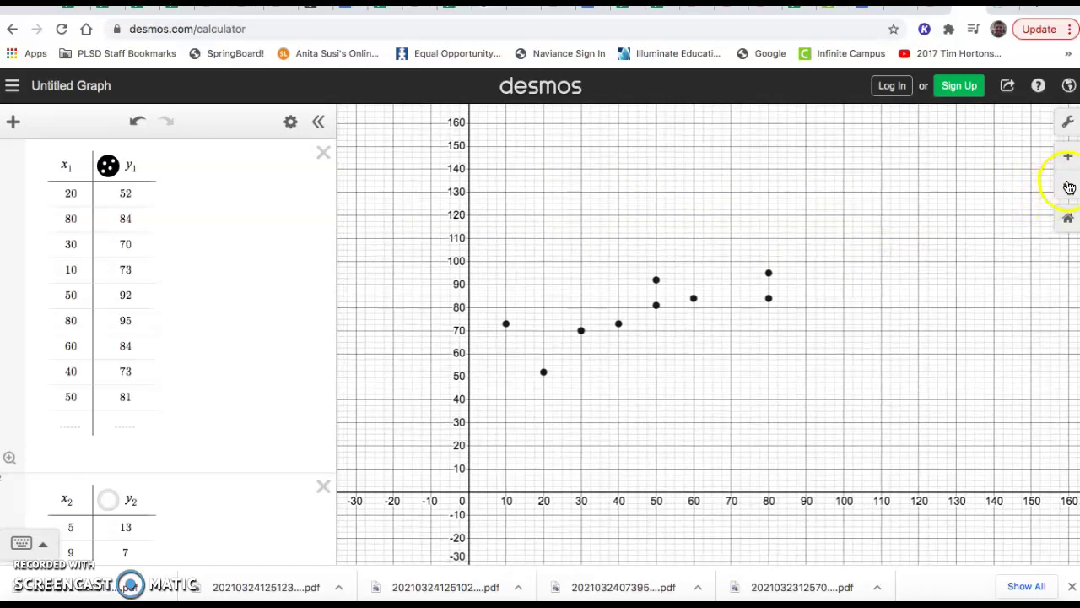
pyautogui.click(1068, 155)
pyautogui.click(1068, 186)
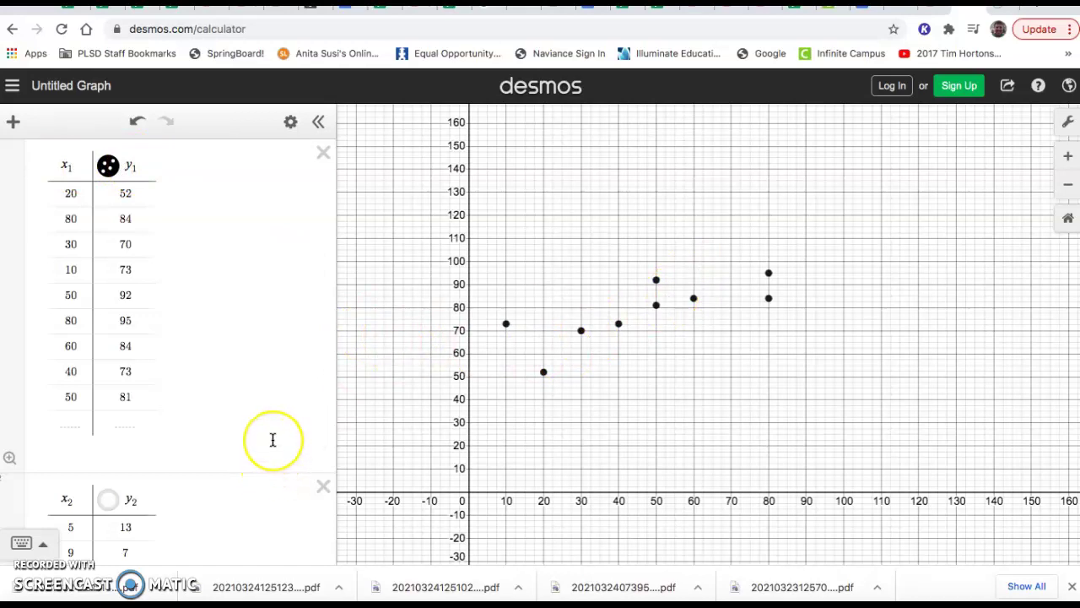
# Insert the corr function from the keypad's Stats functions into a new expression line.
pyautogui.scroll(-5, 273, 439)
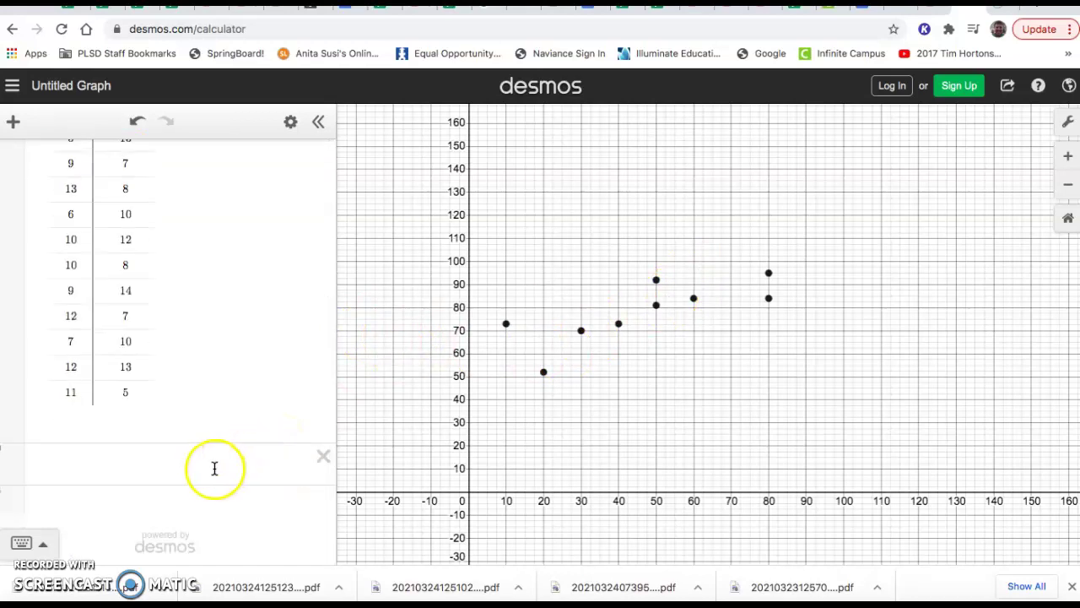
pyautogui.scroll(5, 261, 320)
pyautogui.scroll(-4, 168, 325)
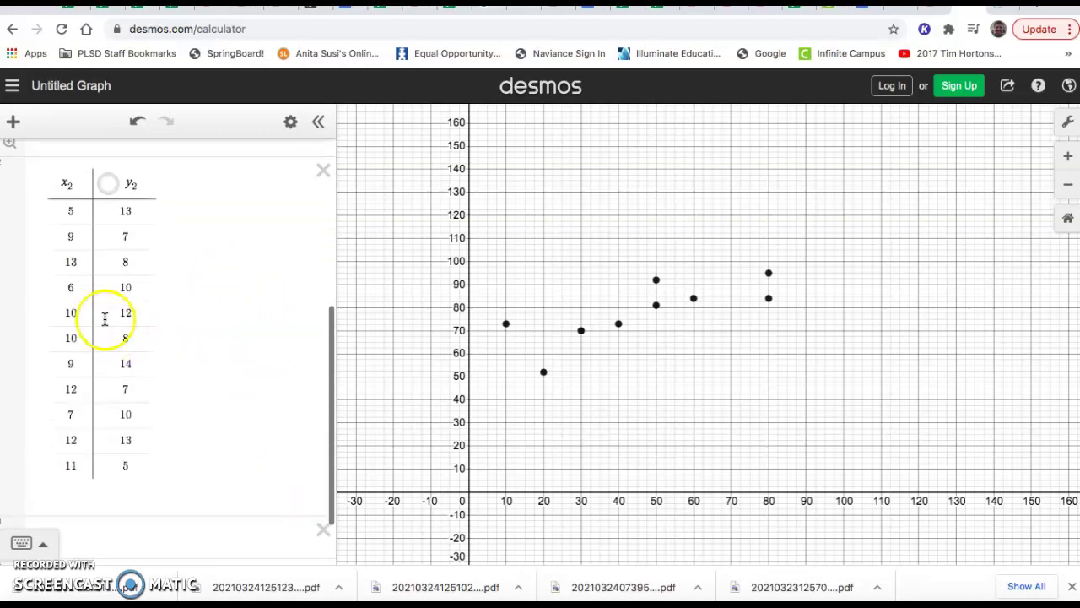
pyautogui.scroll(4, 197, 273)
pyautogui.scroll(-5, 198, 272)
pyautogui.click(120, 461)
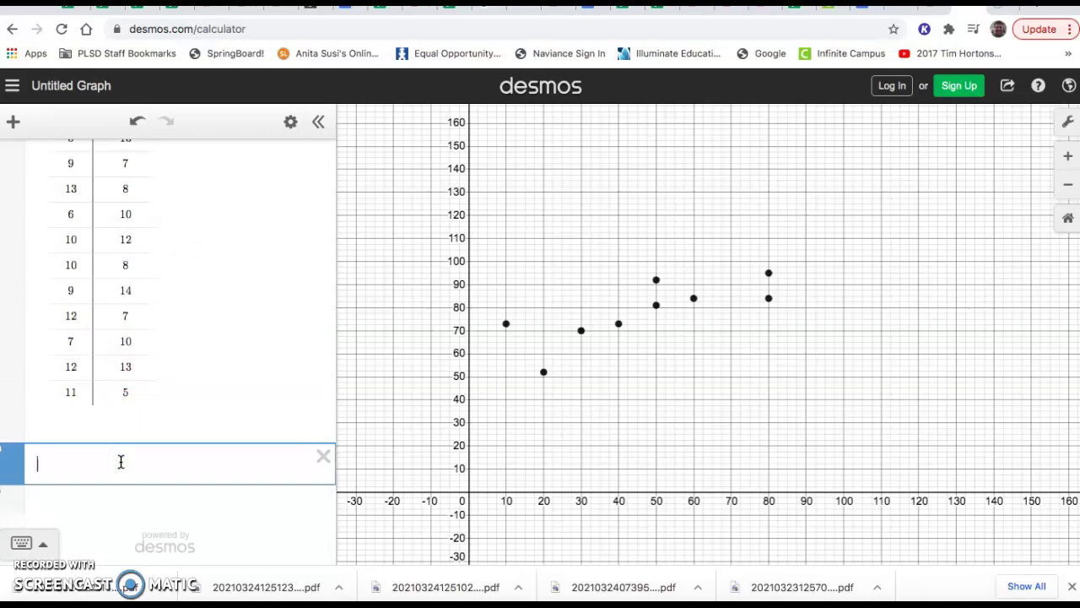
pyautogui.click(46, 548)
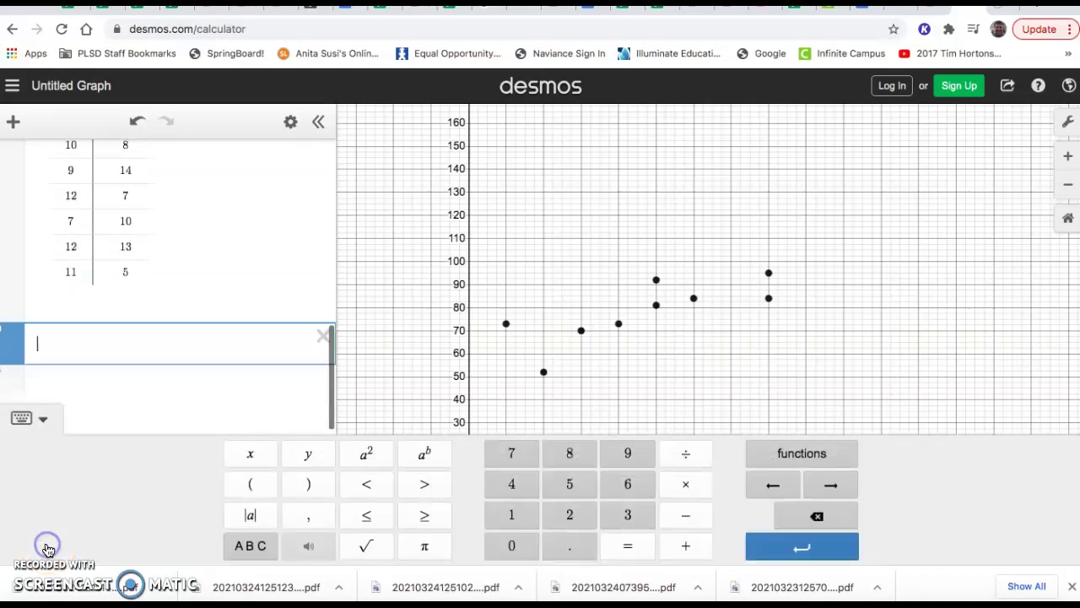
pyautogui.click(784, 459)
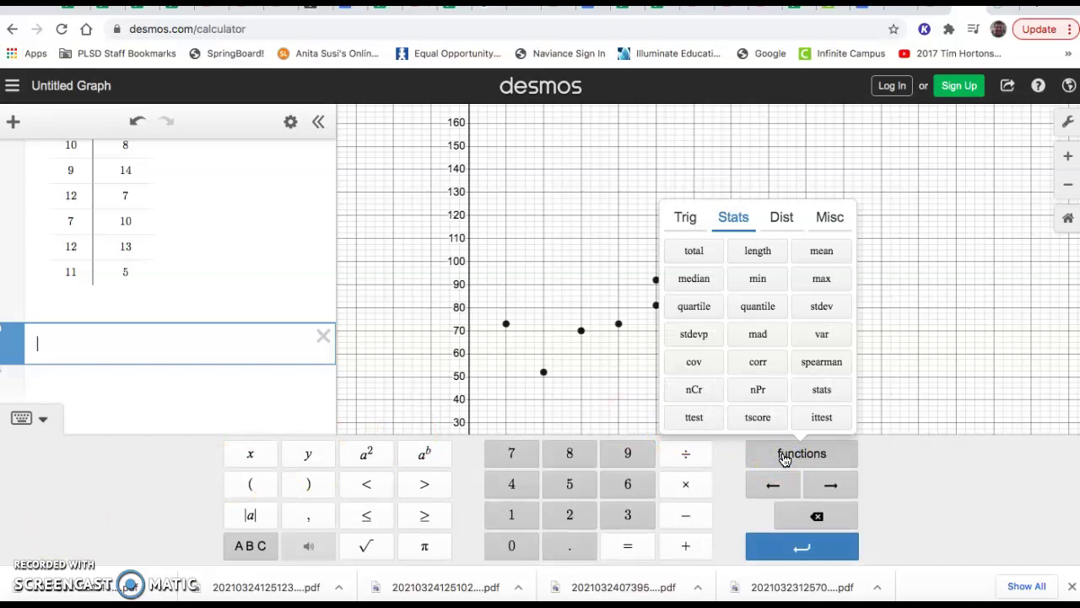
pyautogui.click(737, 221)
pyautogui.click(758, 362)
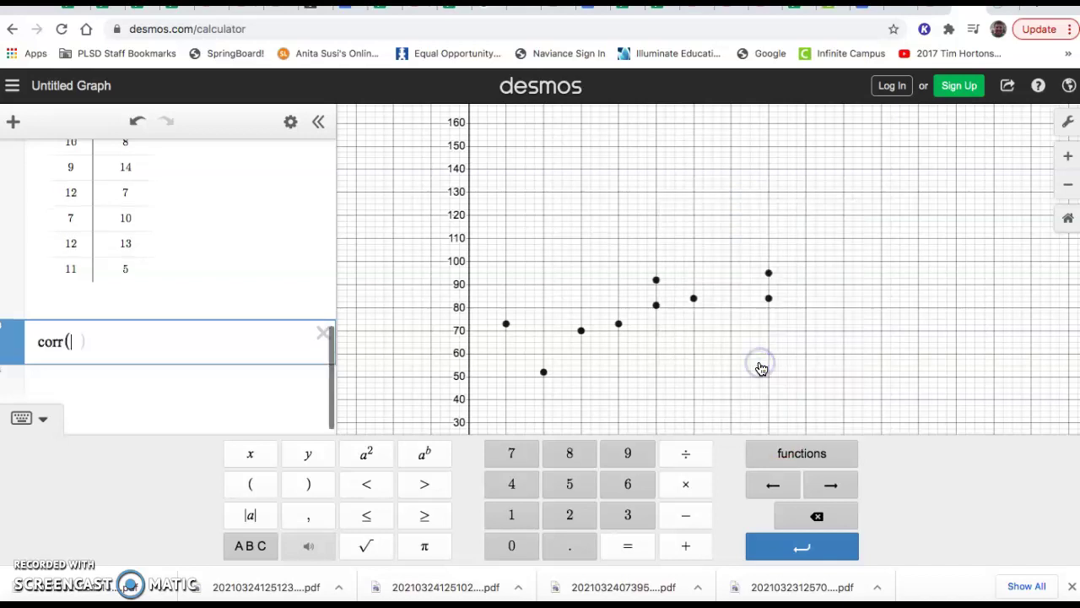
# Fill in x1, y1 as corr's arguments, giving 0.763154225294.
pyautogui.scroll(10, 296, 214)
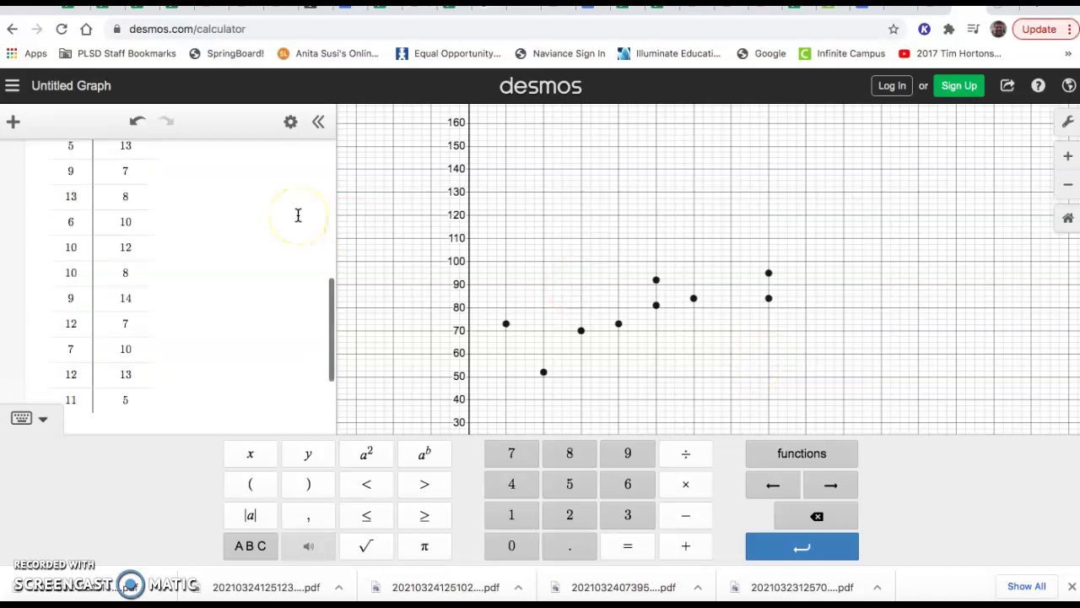
pyautogui.click(156, 167)
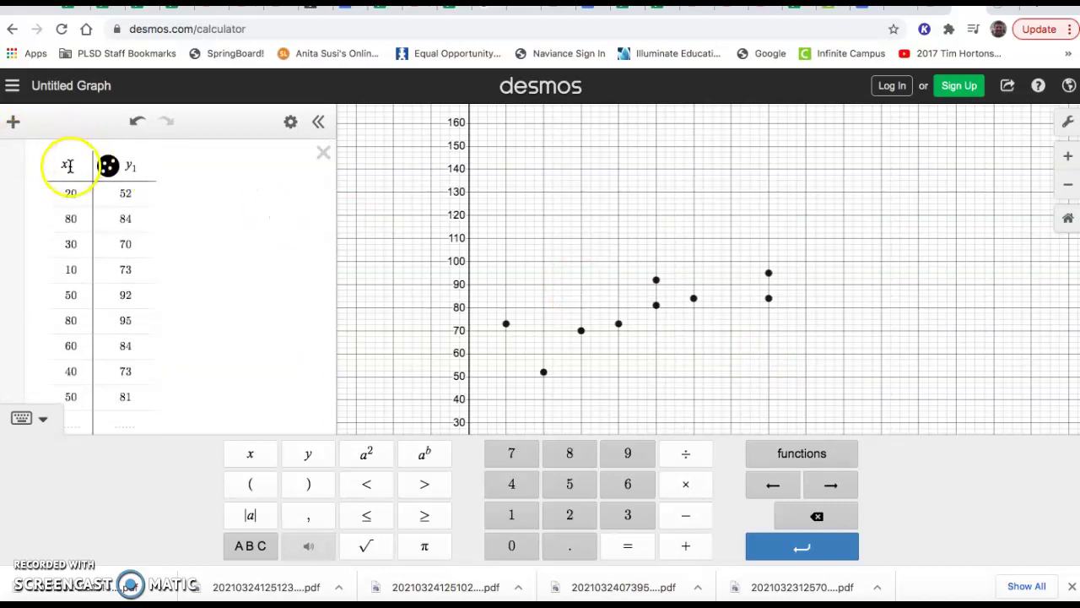
pyautogui.scroll(-10, 238, 226)
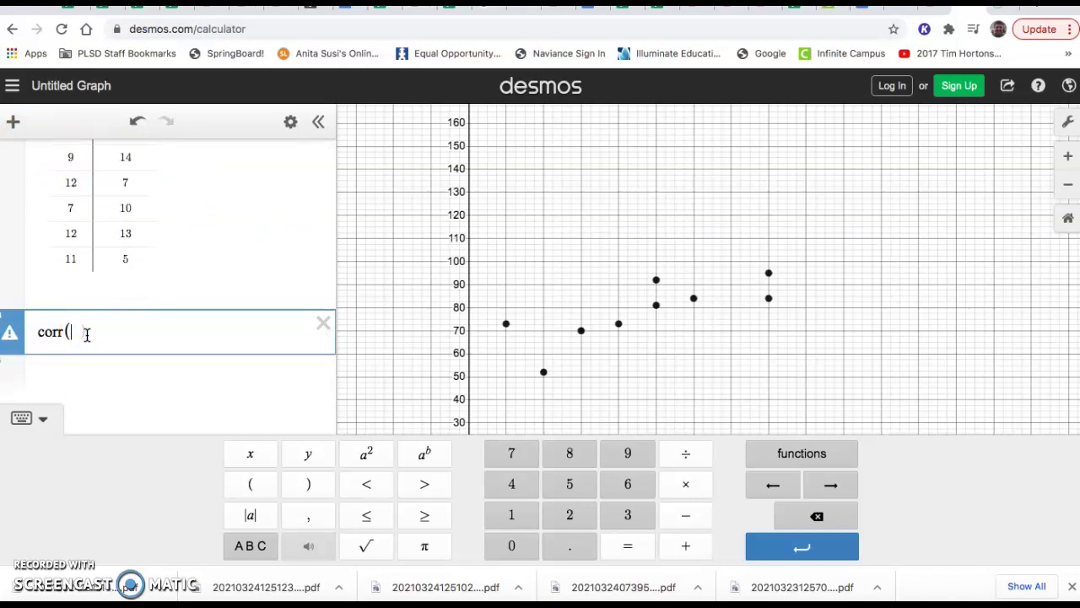
pyautogui.write('1,y1')
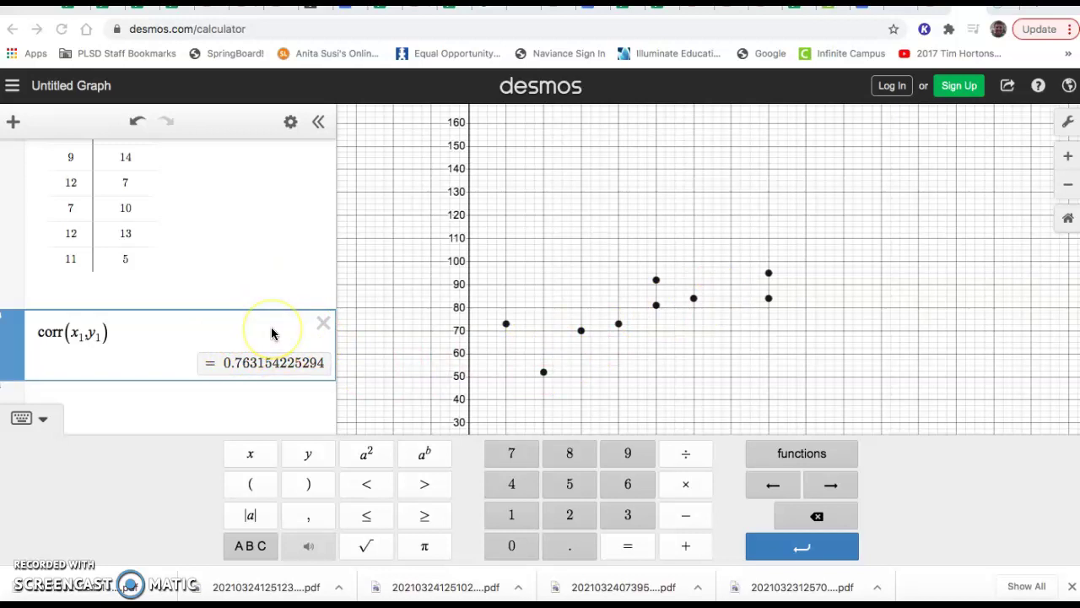
pyautogui.scroll(10, 271, 334)
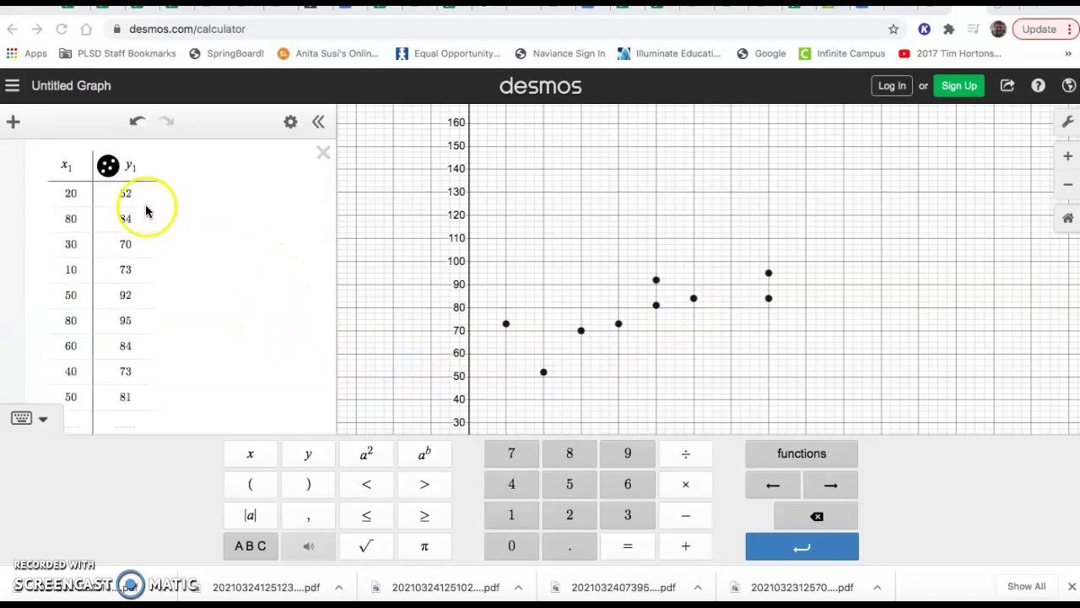
# Delete the x1/y1 table from the expression list.
pyautogui.click(324, 153)
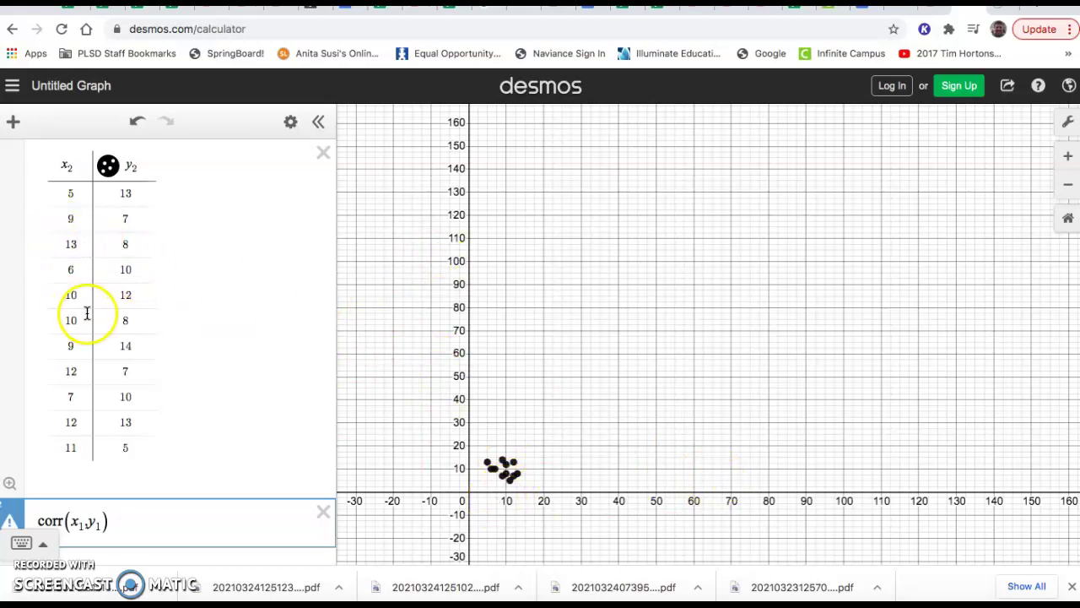
pyautogui.click(1068, 125)
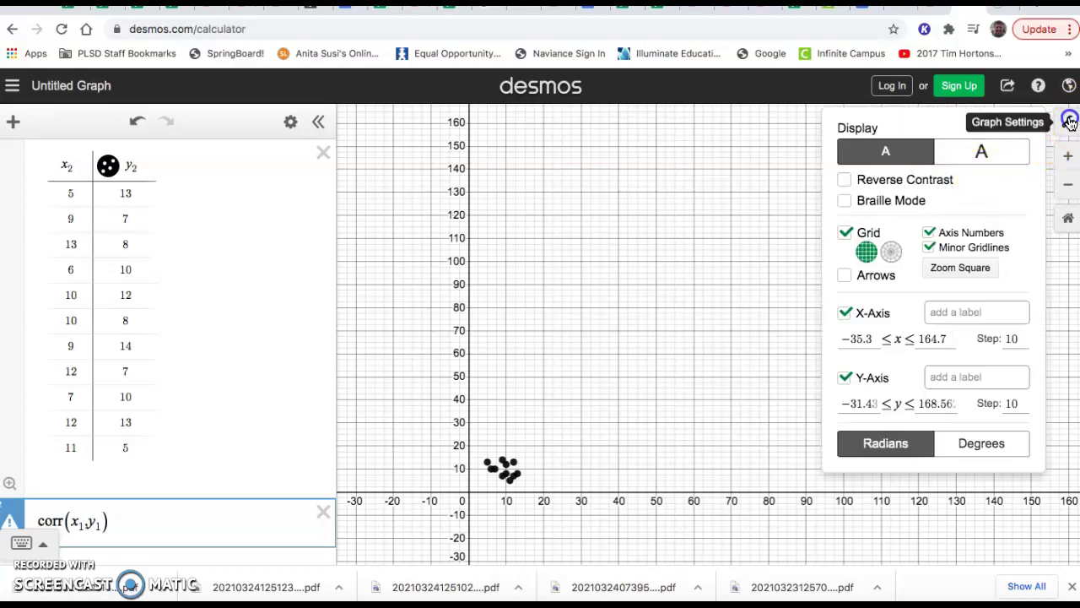
pyautogui.click(1069, 123)
# Zoom and pan the graph to frame the clustered x2/y2 points.
pyautogui.click(1069, 159)
pyautogui.moveTo(906, 261); pyautogui.dragTo(1008, 127)
pyautogui.moveTo(712, 350); pyautogui.dragTo(917, 220)
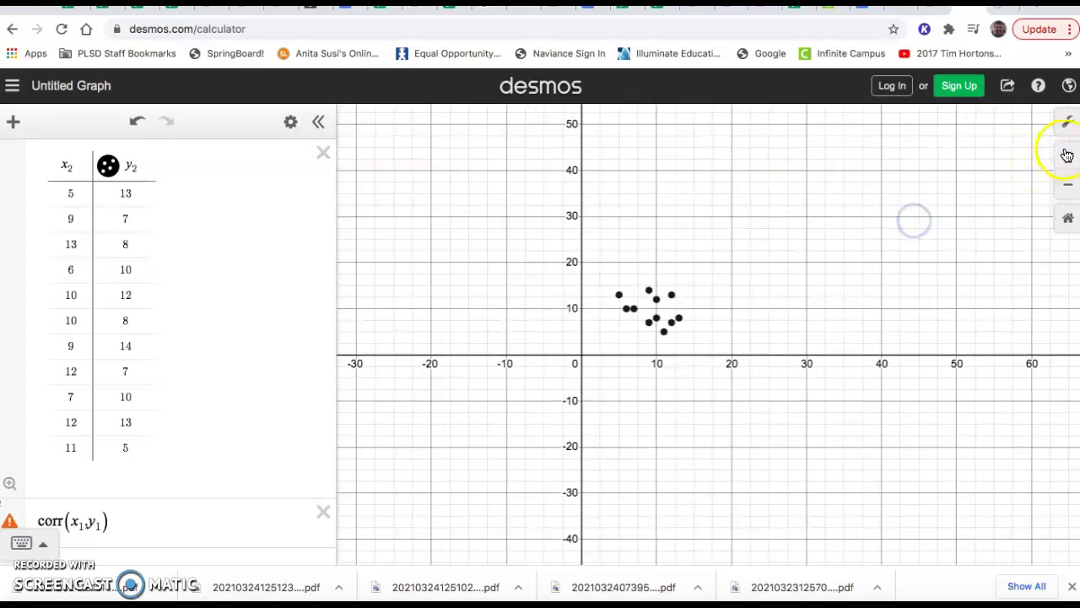
pyautogui.click(1067, 156)
pyautogui.click(1065, 156)
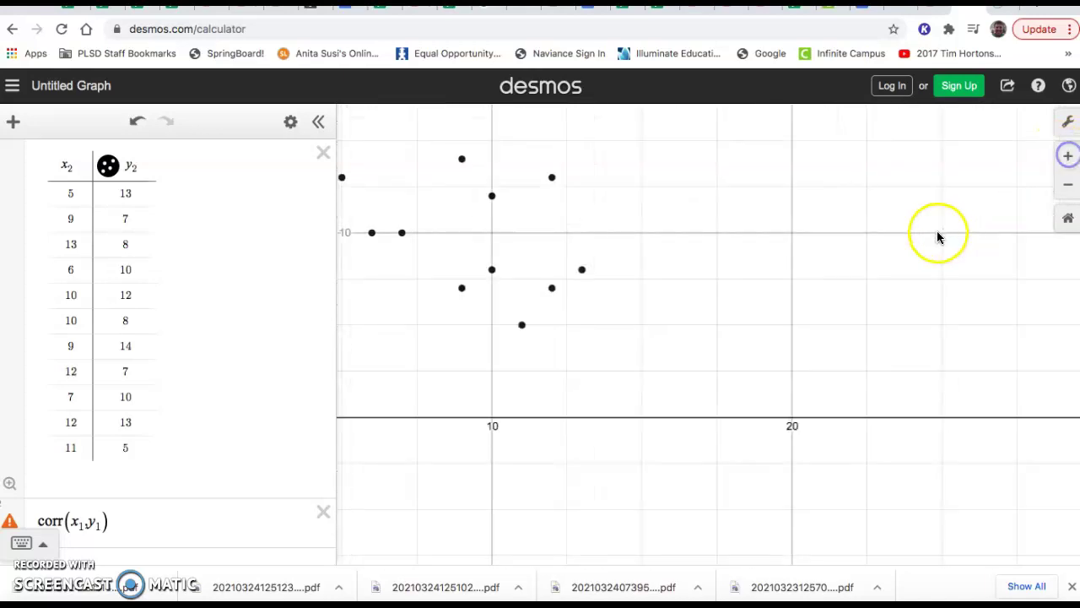
pyautogui.moveTo(945, 250); pyautogui.dragTo(1029, 299)
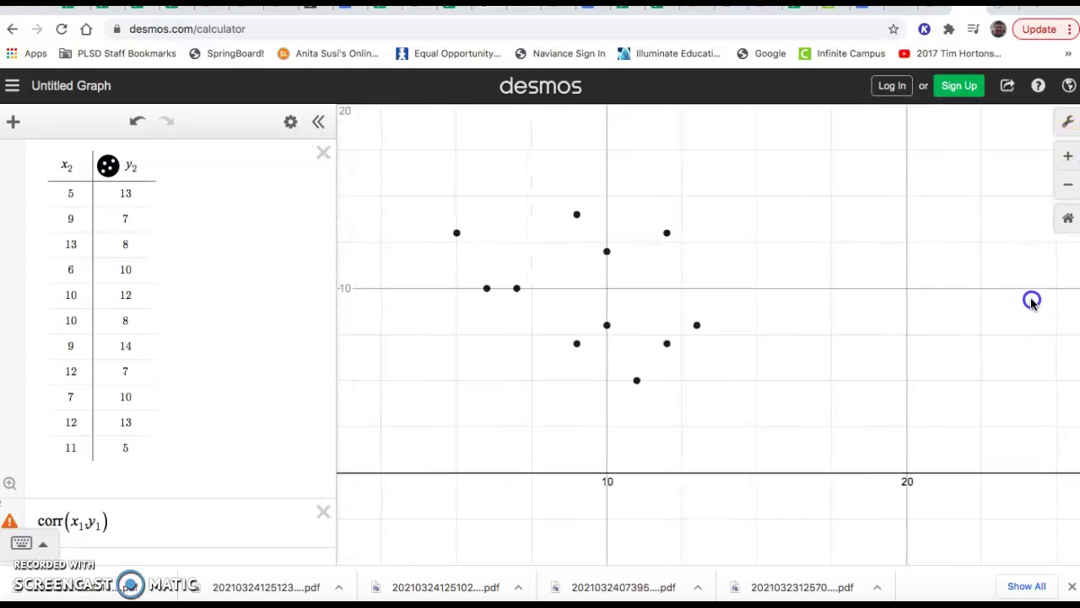
pyautogui.click(1068, 183)
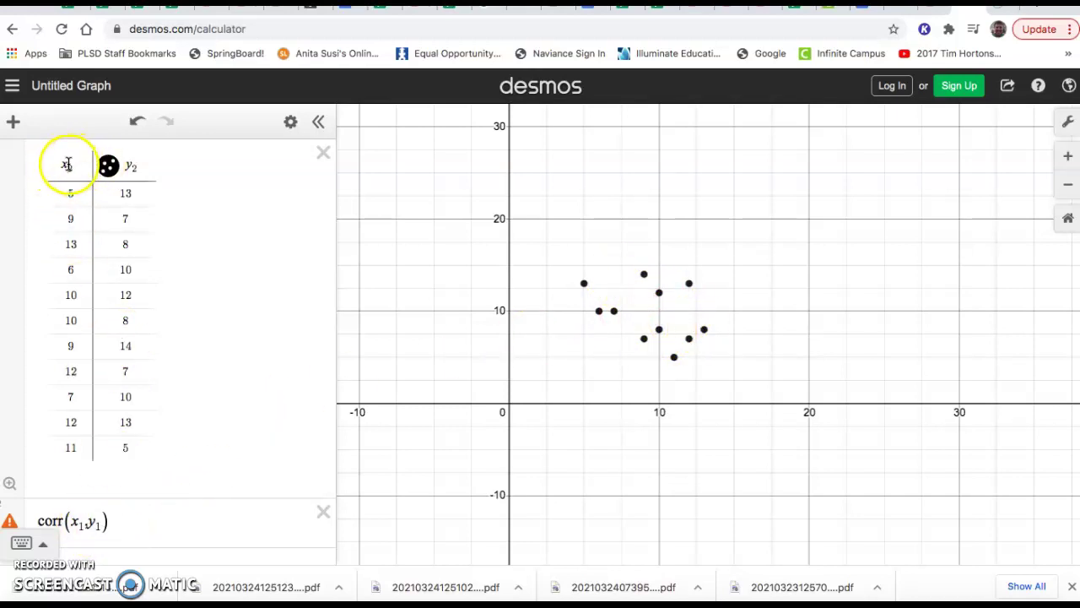
# Edit the correlation expression to corr(x2, y2), returning −0.373316045462.
pyautogui.click(83, 525)
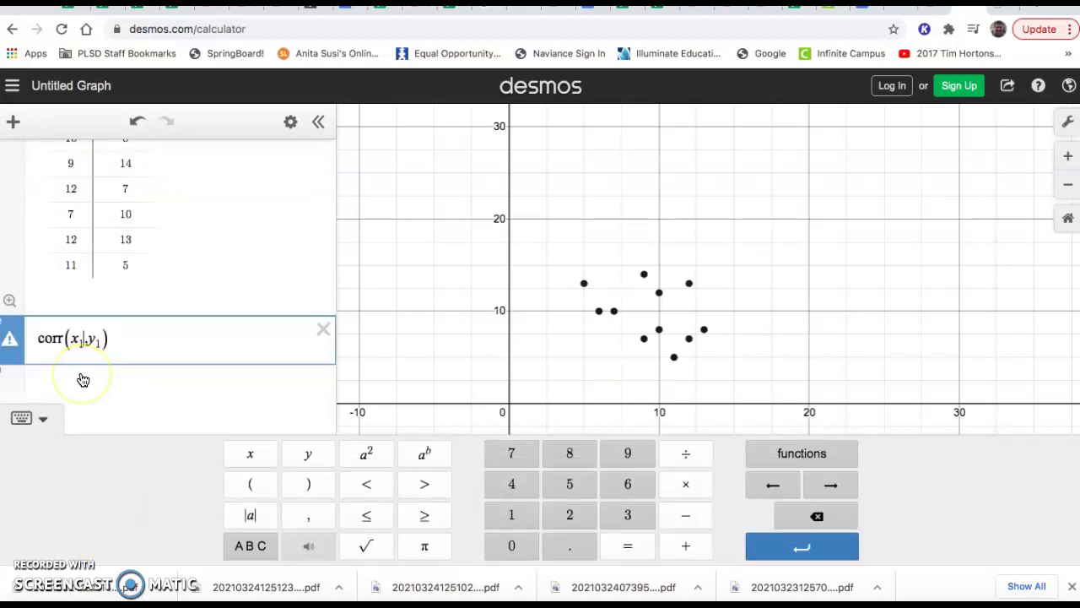
pyautogui.click(98, 339)
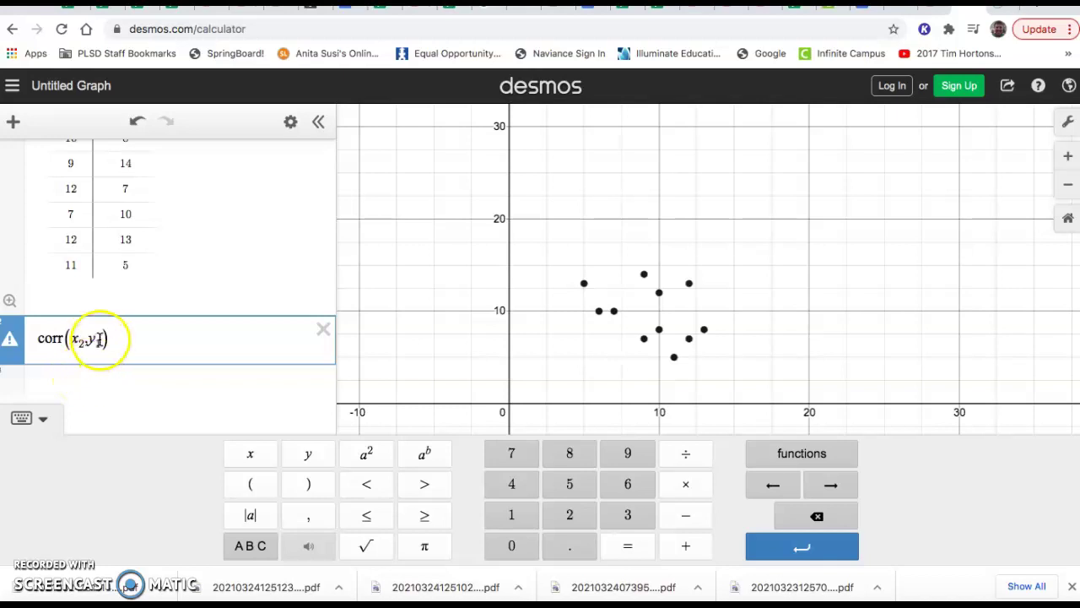
pyautogui.write('2')
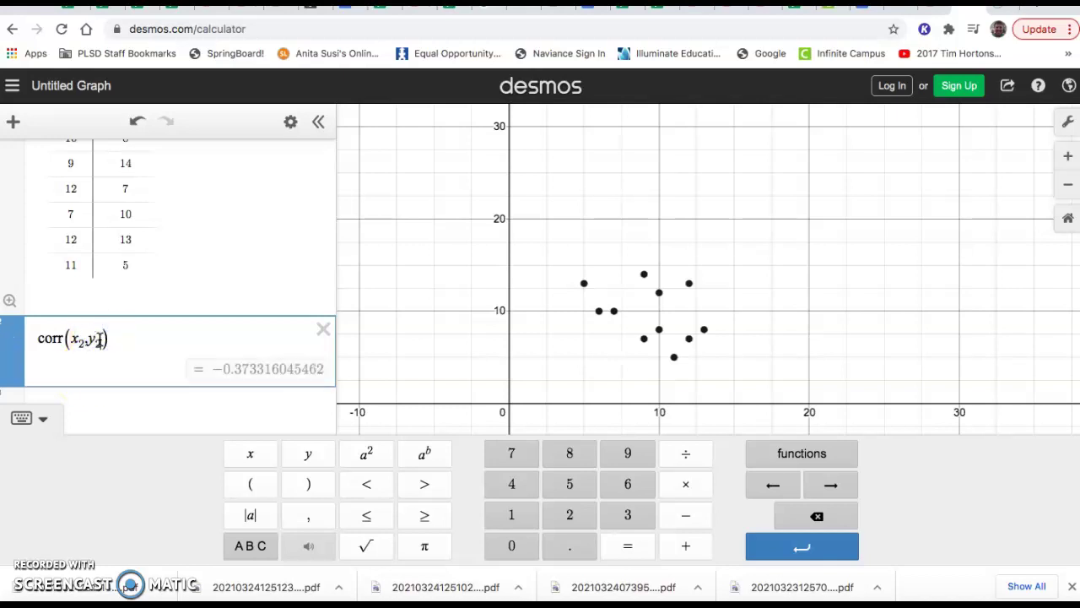